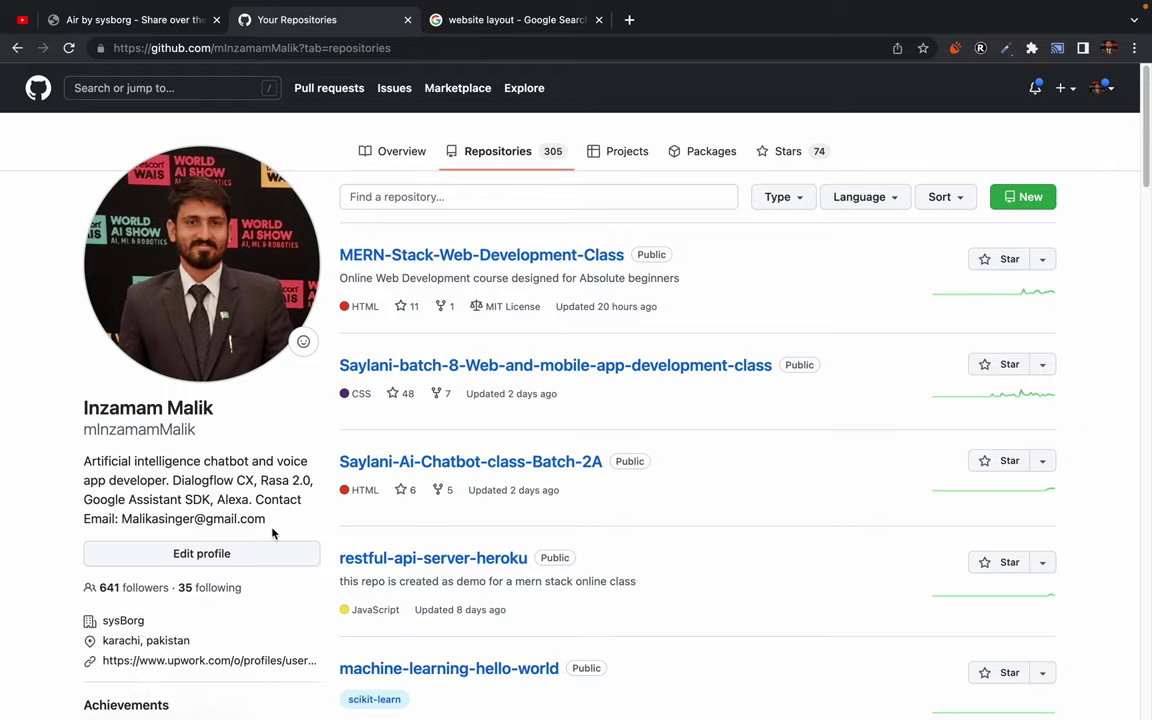
# Step: Open the MERN-Stack-Web-Development-Class repository from the repositories list and examine how its page is laid out, including the About column
pyautogui.scroll(-9, 272, 533)
pyautogui.scroll(9, 273, 535)
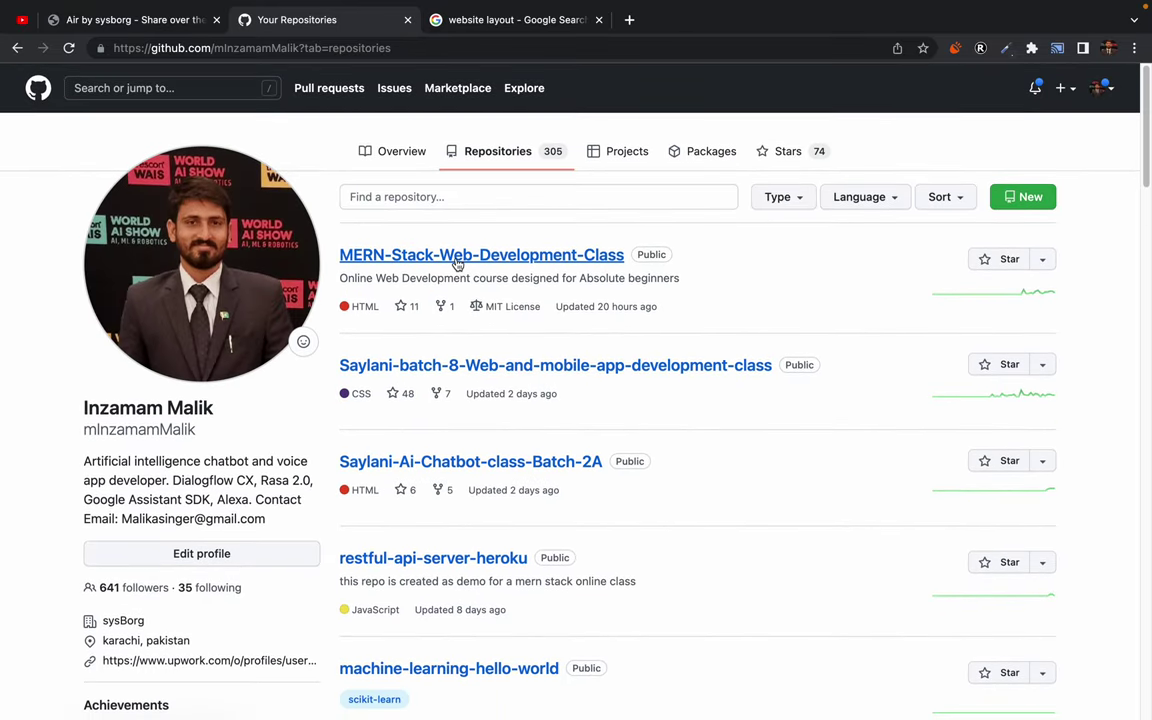
pyautogui.click(457, 256)
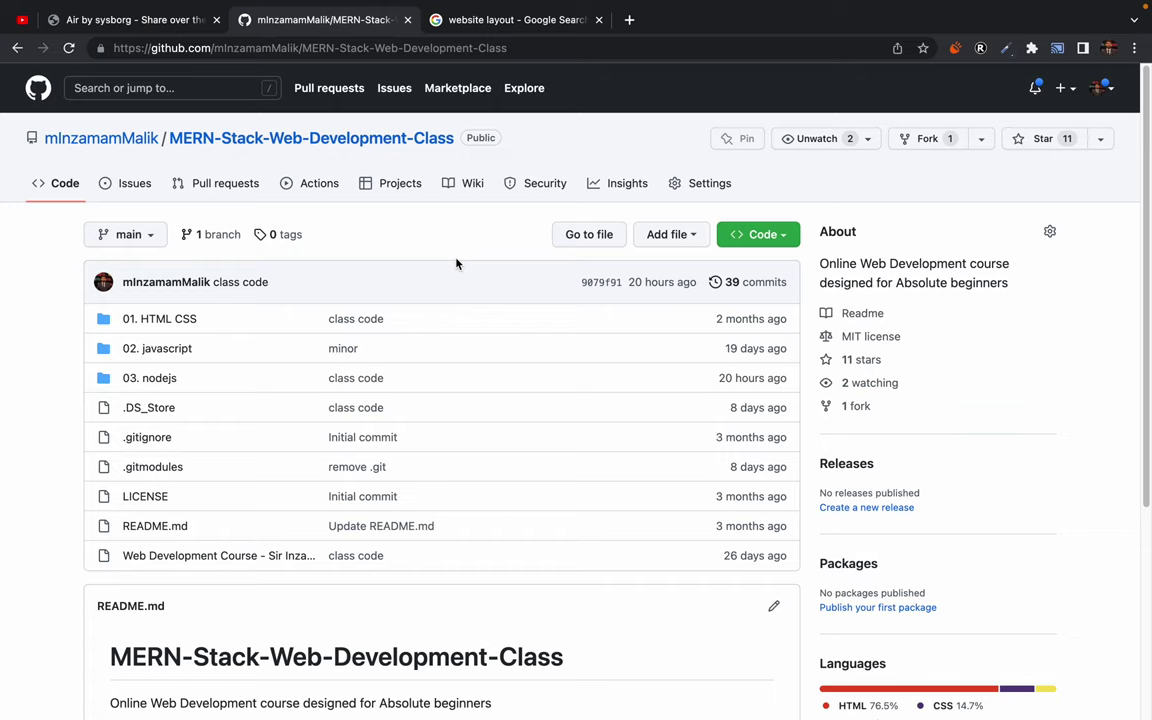
pyautogui.scroll(-5, 663, 470)
pyautogui.scroll(6, 664, 471)
pyautogui.moveTo(819, 231); pyautogui.dragTo(1075, 575)
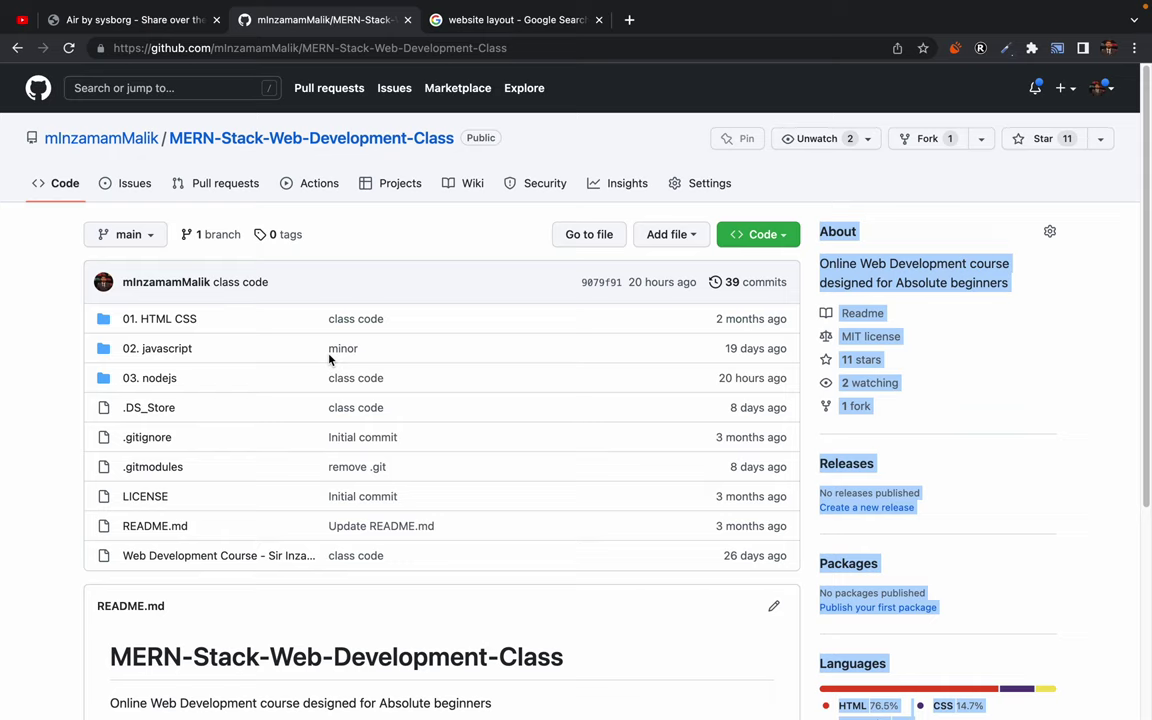
# Step: Look through the website layout image results and preview the VectorStock web pages template image
pyautogui.click(480, 28)
pyautogui.scroll(-4, 138, 304)
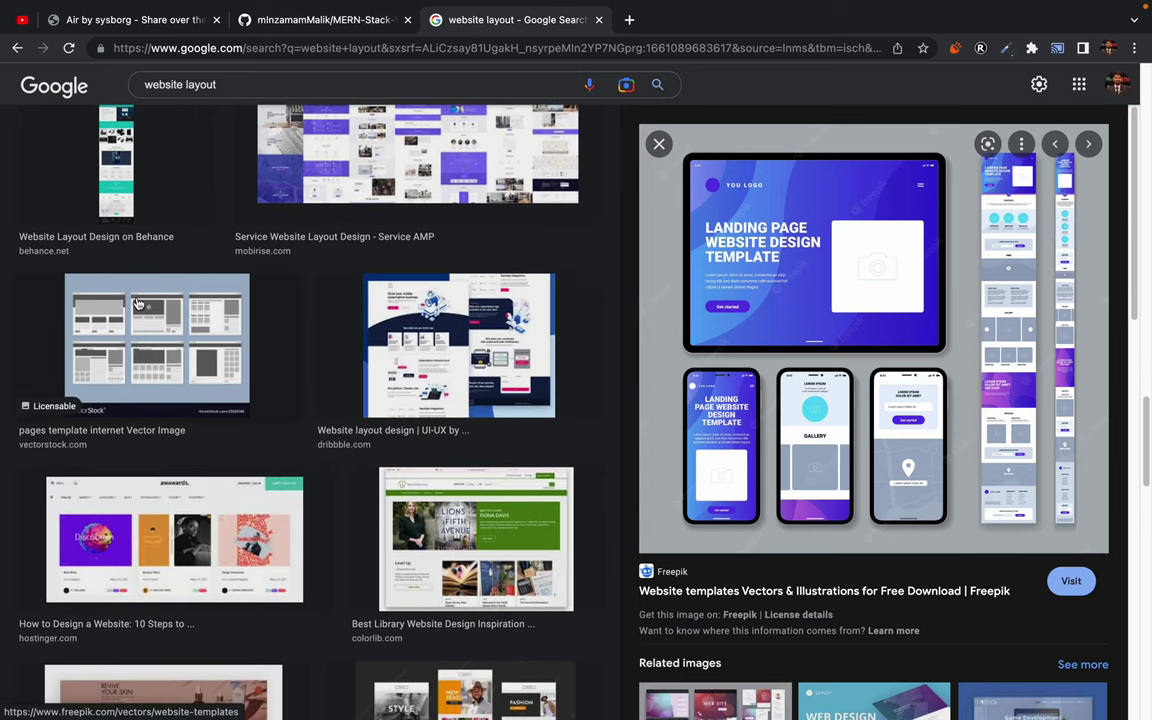
pyautogui.click(138, 304)
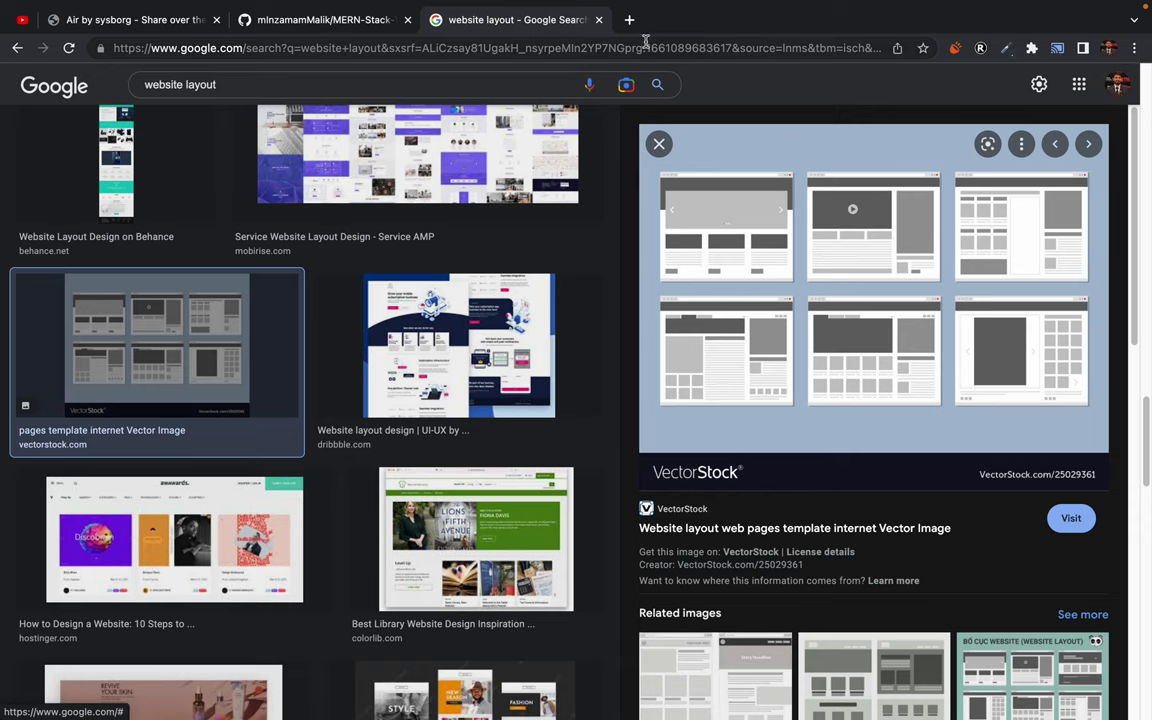
pyautogui.scroll(10, 360, 220)
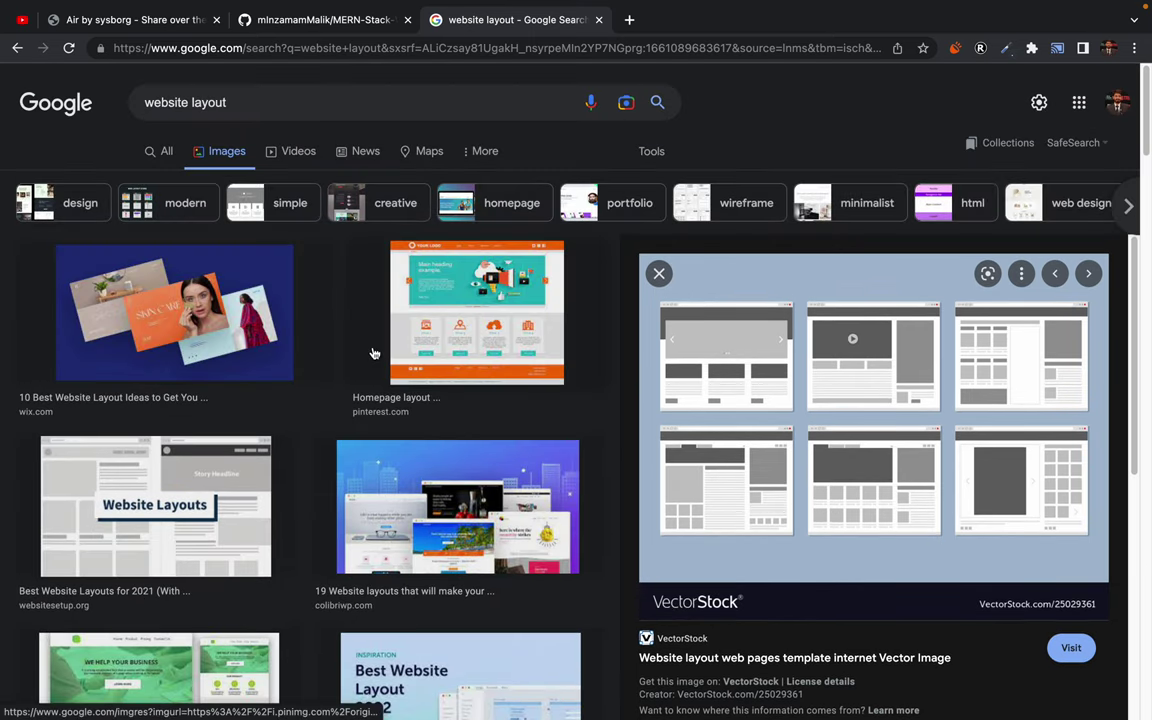
# Step: Launch Adobe XD, create a new Web 1920 document and hide its document assets
pyautogui.hotkey('ctrl', 'Left')
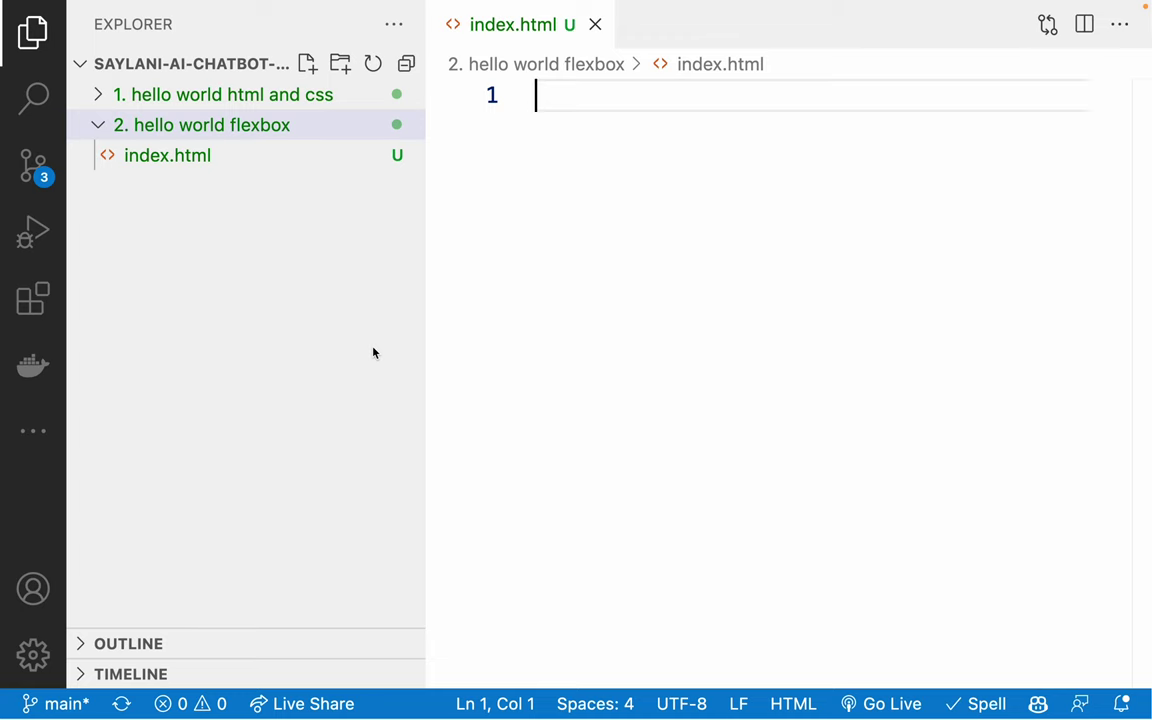
pyautogui.hotkey('ctrl', 'Left')
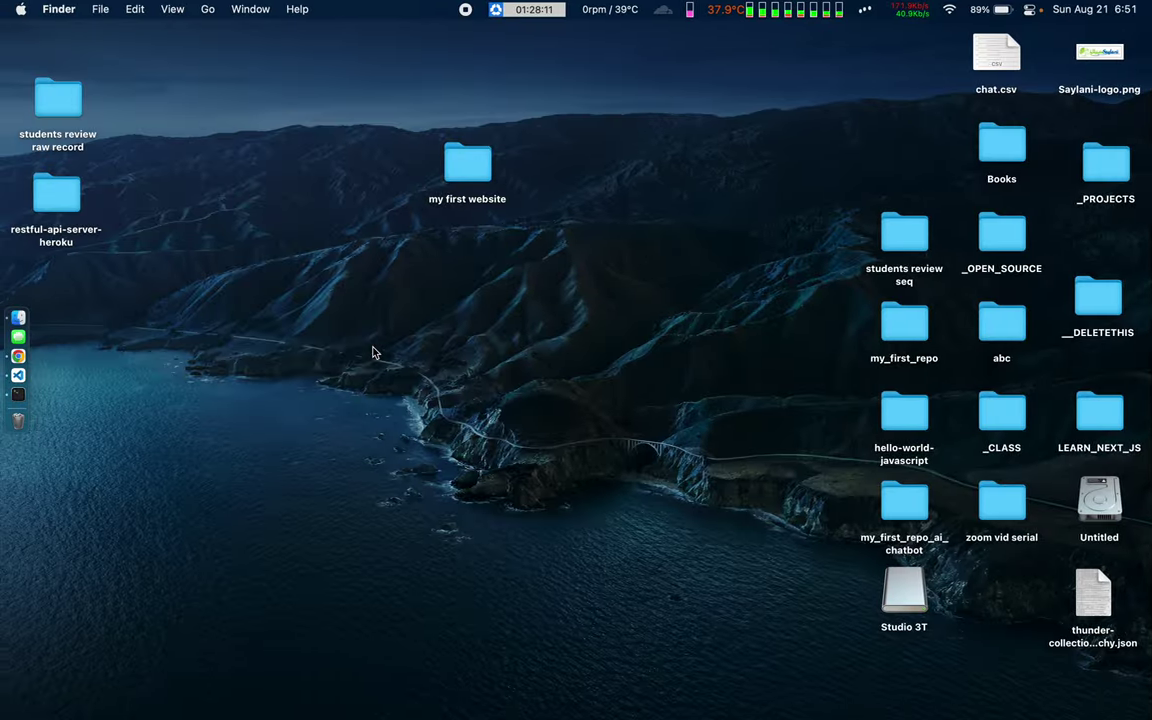
pyautogui.press('super+space')
pyautogui.write('xd')
pyautogui.press('Return')
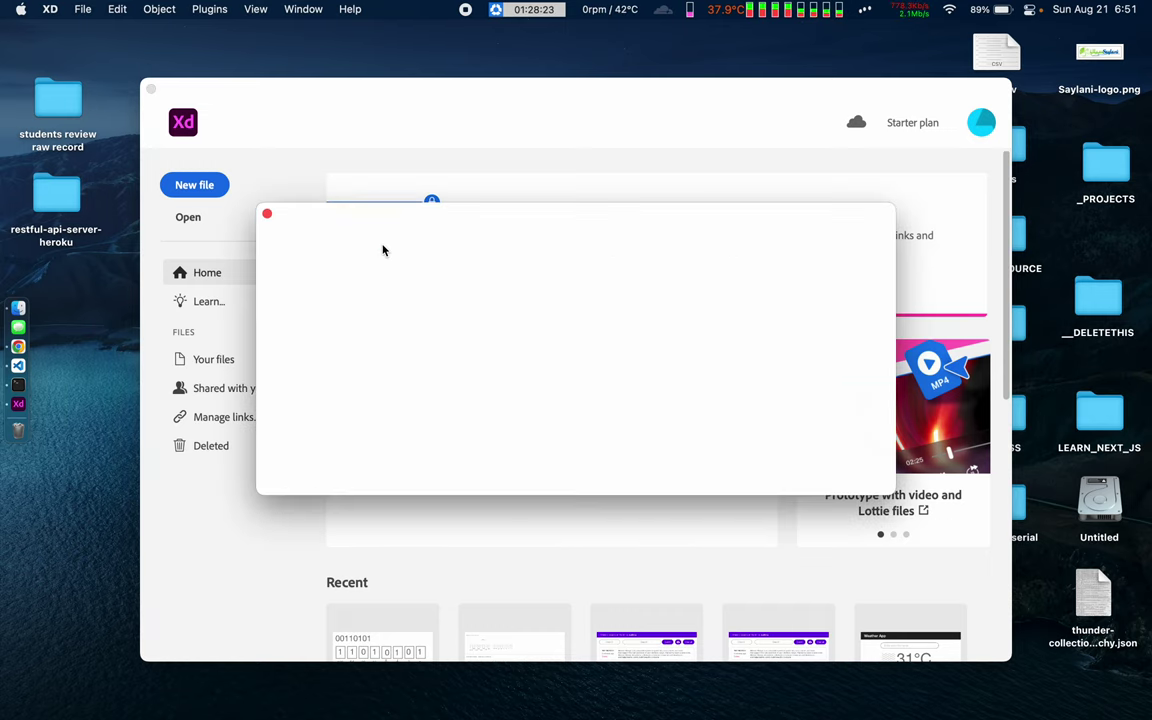
pyautogui.click(267, 214)
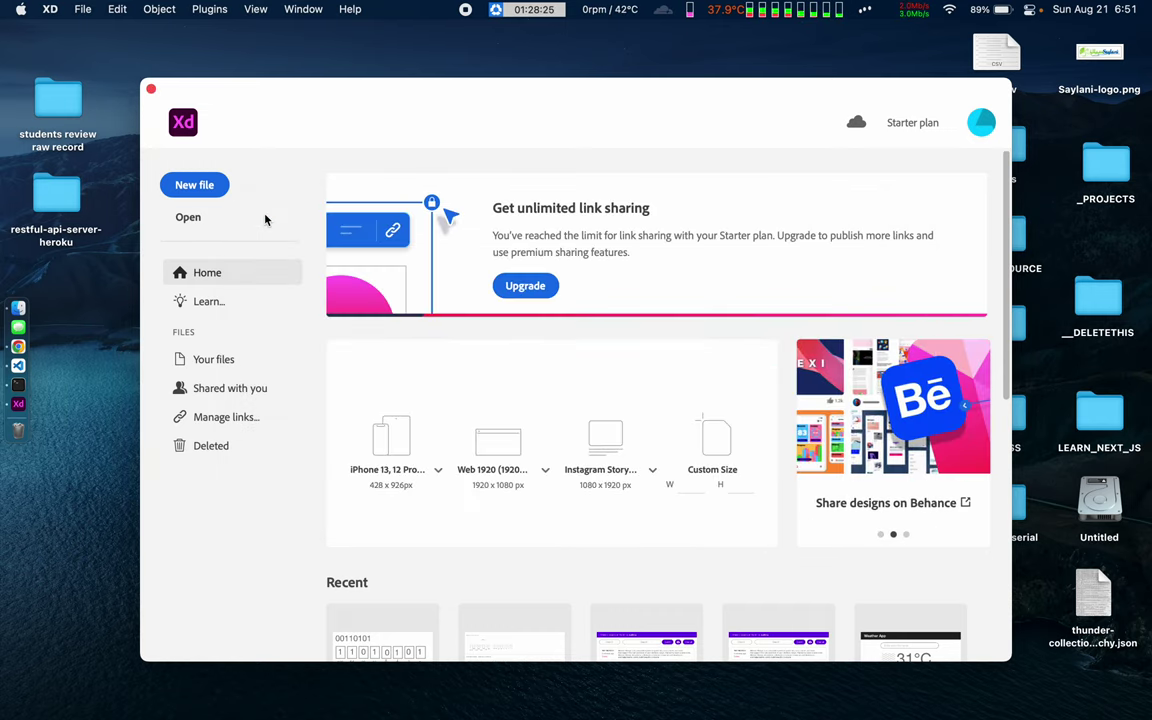
pyautogui.click(495, 442)
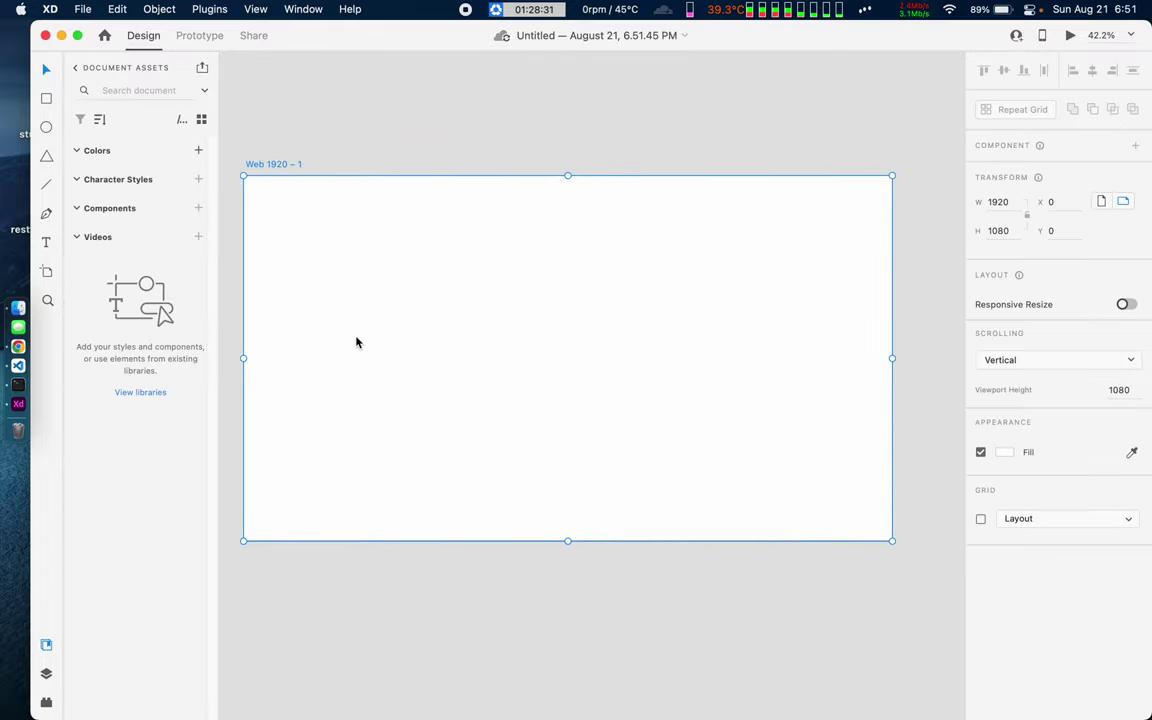
pyautogui.click(47, 647)
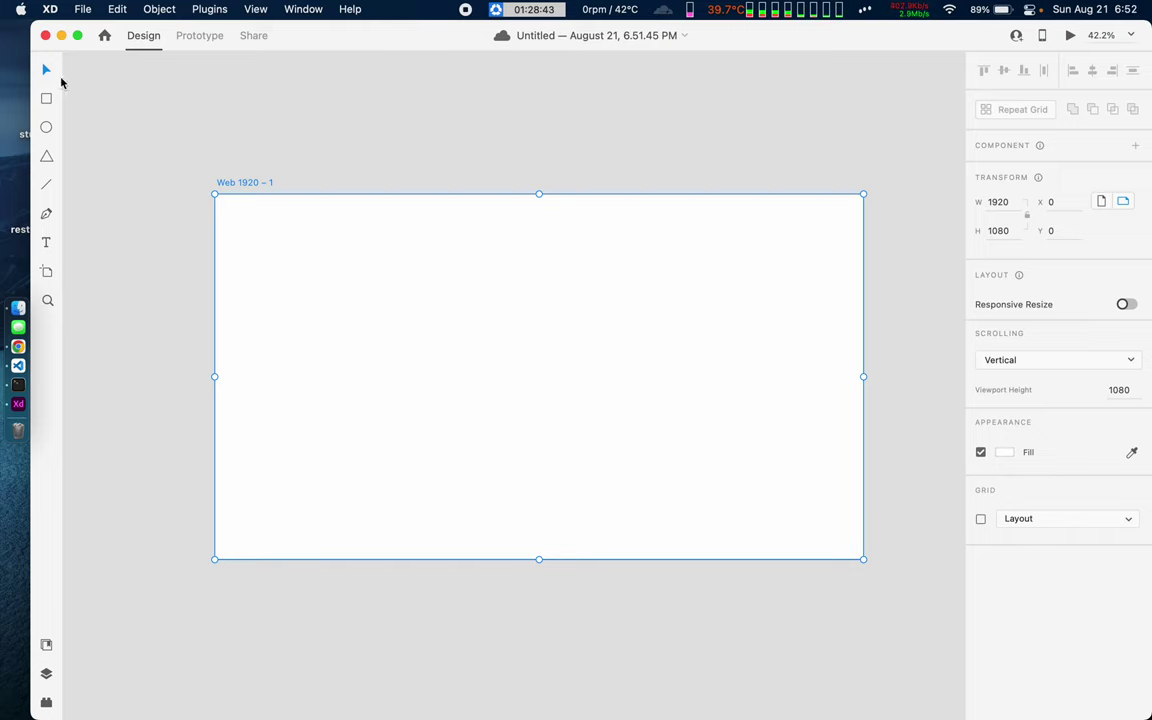
# Step: Draw a circle about 337 px wide and, beside it, three stacked rectangles of about 760×179, 600×62 and 649×113 px
pyautogui.click(47, 128)
pyautogui.moveTo(298, 246); pyautogui.dragTo(444, 357)
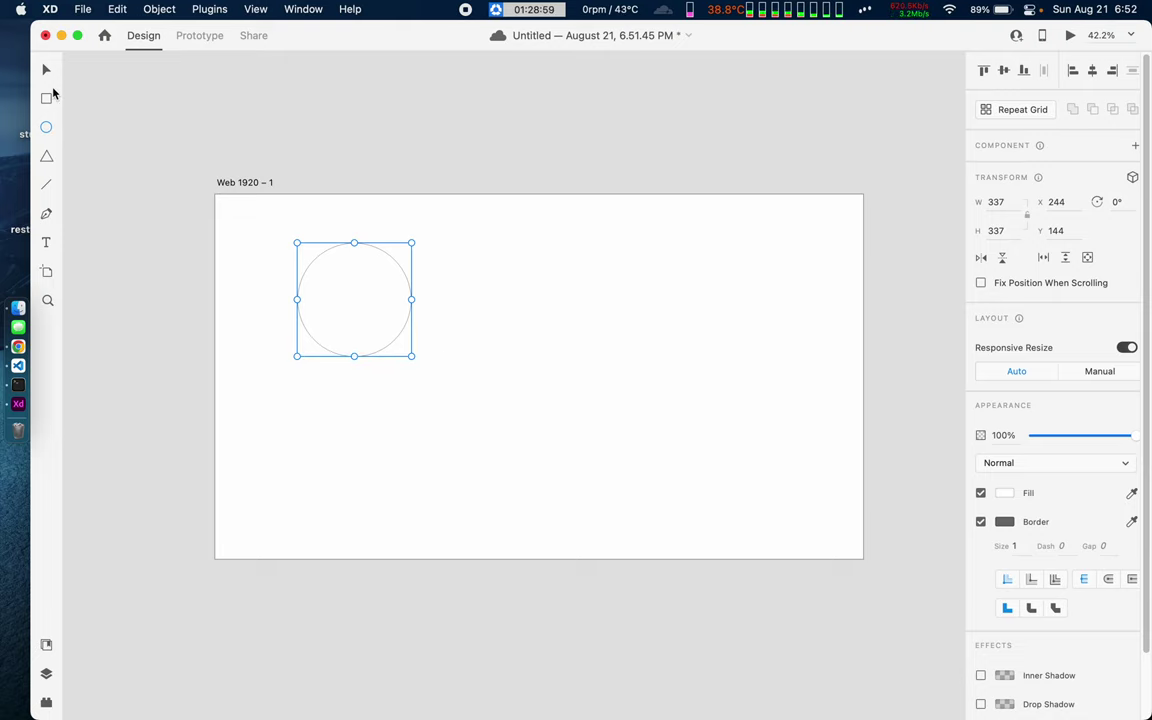
pyautogui.click(45, 100)
pyautogui.moveTo(472, 263); pyautogui.dragTo(728, 323)
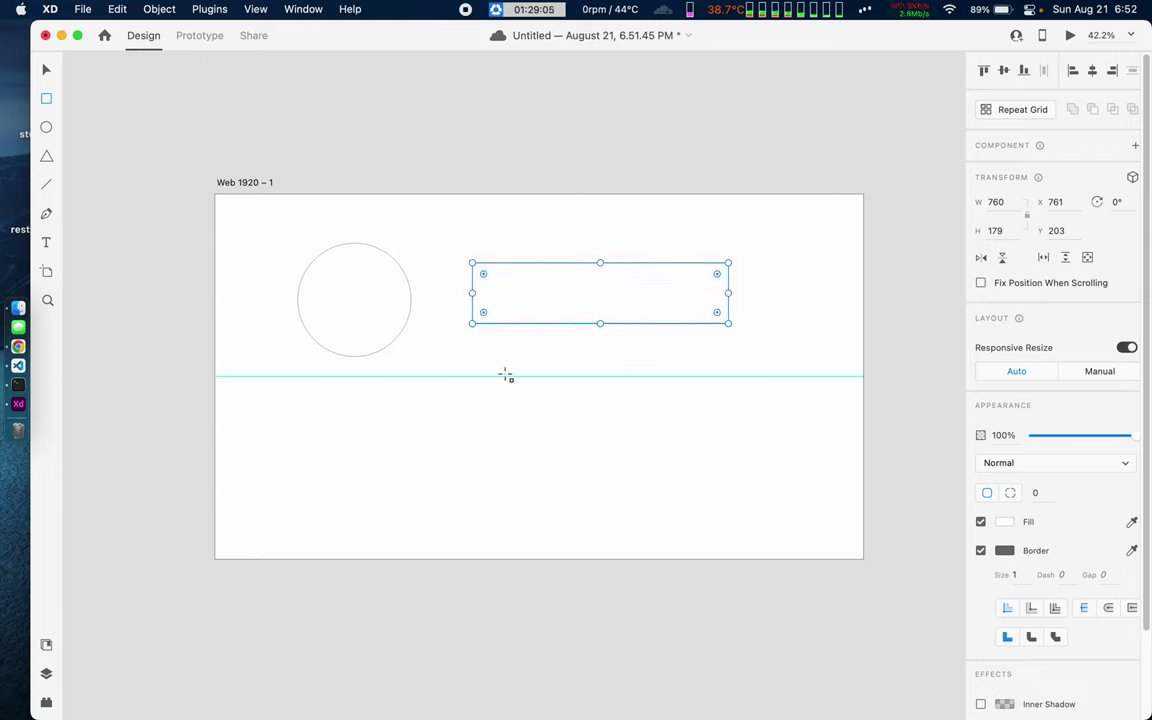
pyautogui.moveTo(472, 352); pyautogui.dragTo(675, 334)
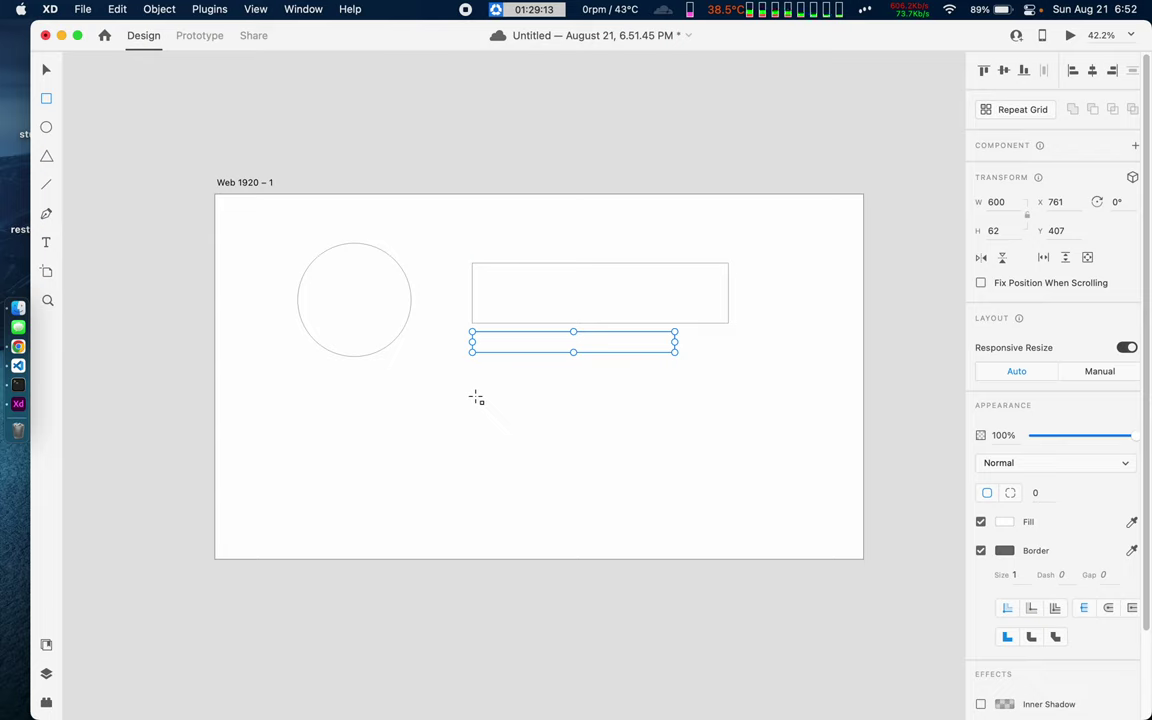
pyautogui.moveTo(472, 399)
pyautogui.mouseDown()
pyautogui.moveTo(473, 381)
pyautogui.moveTo(691, 361)
pyautogui.mouseUp()
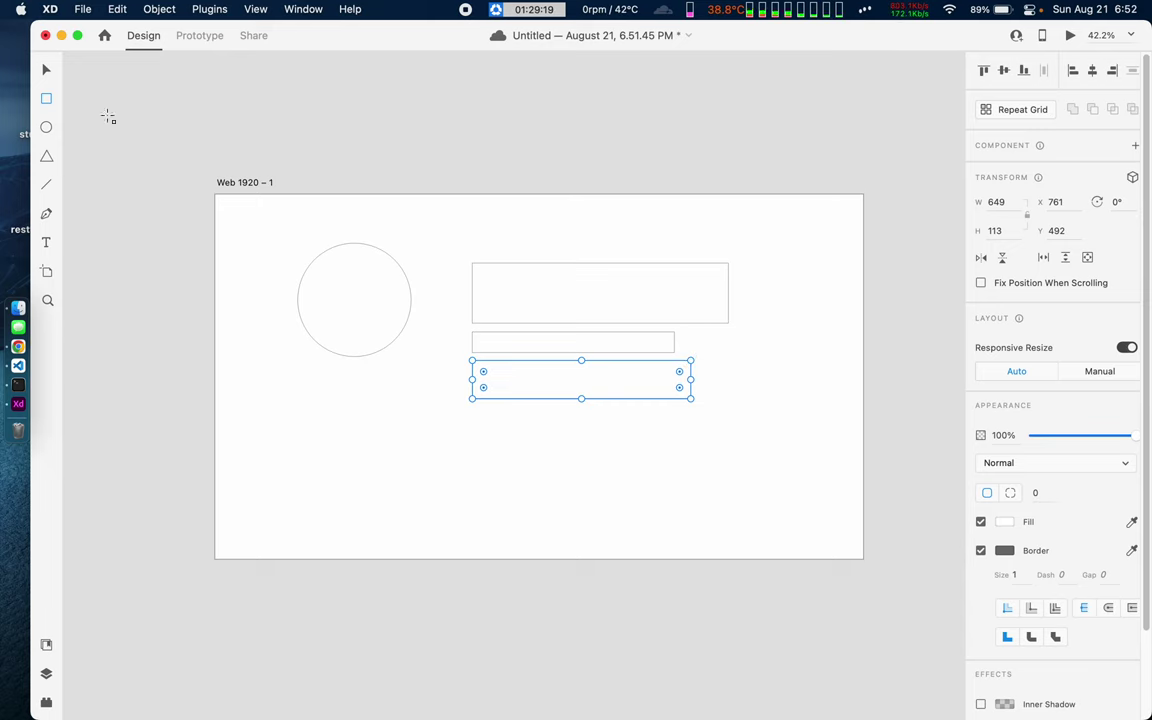
# Step: Nudge the three stacked rectangles up together to Y 131
pyautogui.click(47, 73)
pyautogui.moveTo(455, 234); pyautogui.dragTo(560, 393)
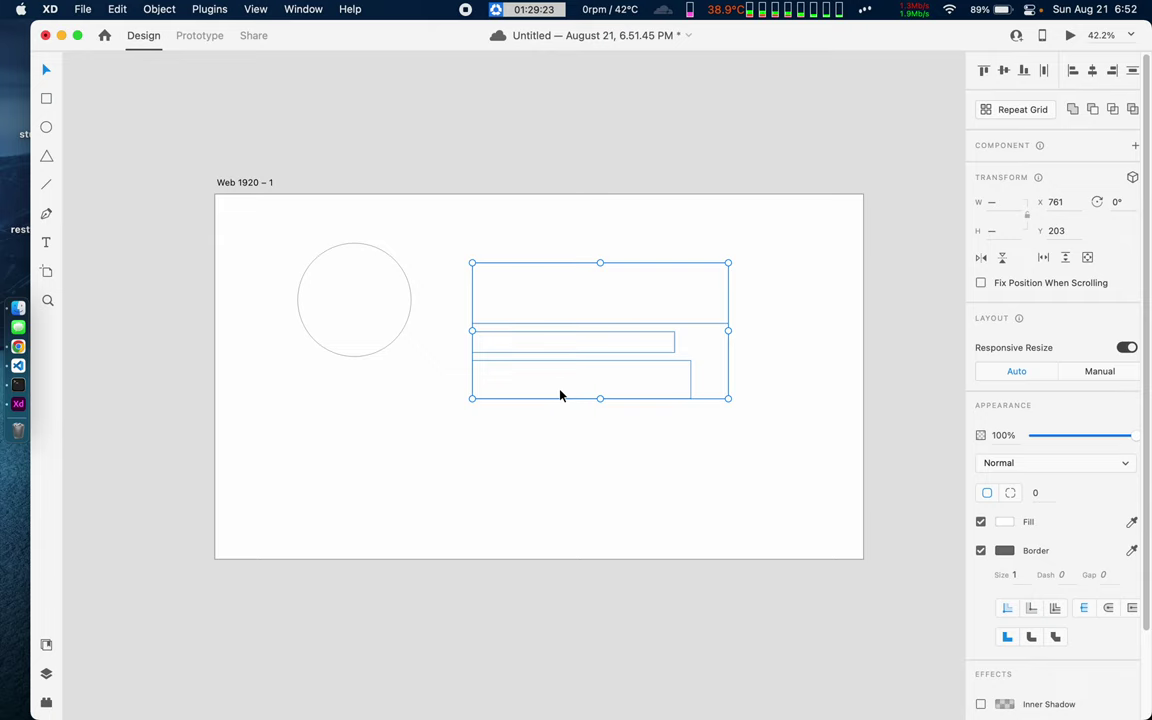
pyautogui.press('Up')
pyautogui.press('Up')
pyautogui.press('Up')
pyautogui.press('Up')
pyautogui.press('Up')
pyautogui.press('Up')
pyautogui.press('Up')
pyautogui.press('Up')
pyautogui.press('Up')
pyautogui.press('Up')
pyautogui.press('Up')
pyautogui.press('Up')
pyautogui.press('Up')
pyautogui.press('Up')
pyautogui.press('Up')
pyautogui.press('Up')
pyautogui.press('Up')
pyautogui.press('Up')
pyautogui.press('Up')
pyautogui.press('Up')
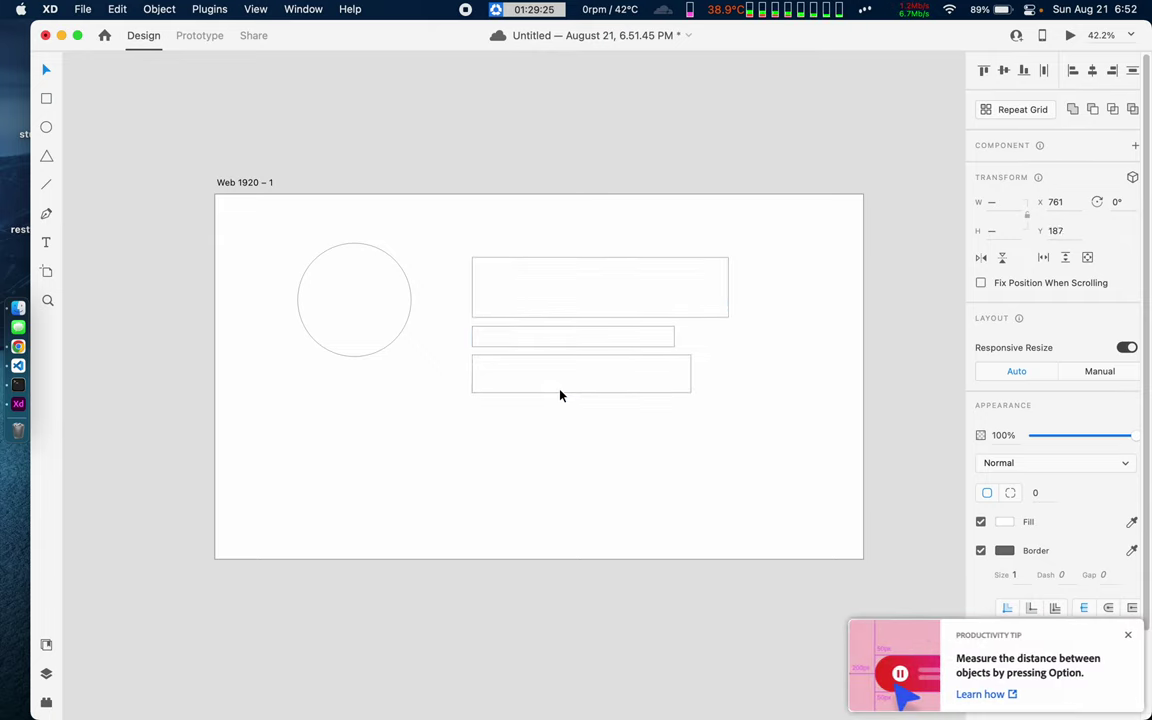
pyautogui.press('Up')
pyautogui.press('Up')
pyautogui.press('Up')
pyautogui.press('Up')
pyautogui.press('Up')
pyautogui.press('Up')
pyautogui.press('Up')
pyautogui.press('Up')
pyautogui.press('Up')
pyautogui.press('Up')
pyautogui.press('Up')
pyautogui.press('Up')
pyautogui.press('Up')
pyautogui.press('Up')
pyautogui.press('Up')
pyautogui.press('Up')
pyautogui.press('Up')
pyautogui.press('Up')
pyautogui.press('Up')
pyautogui.press('Up')
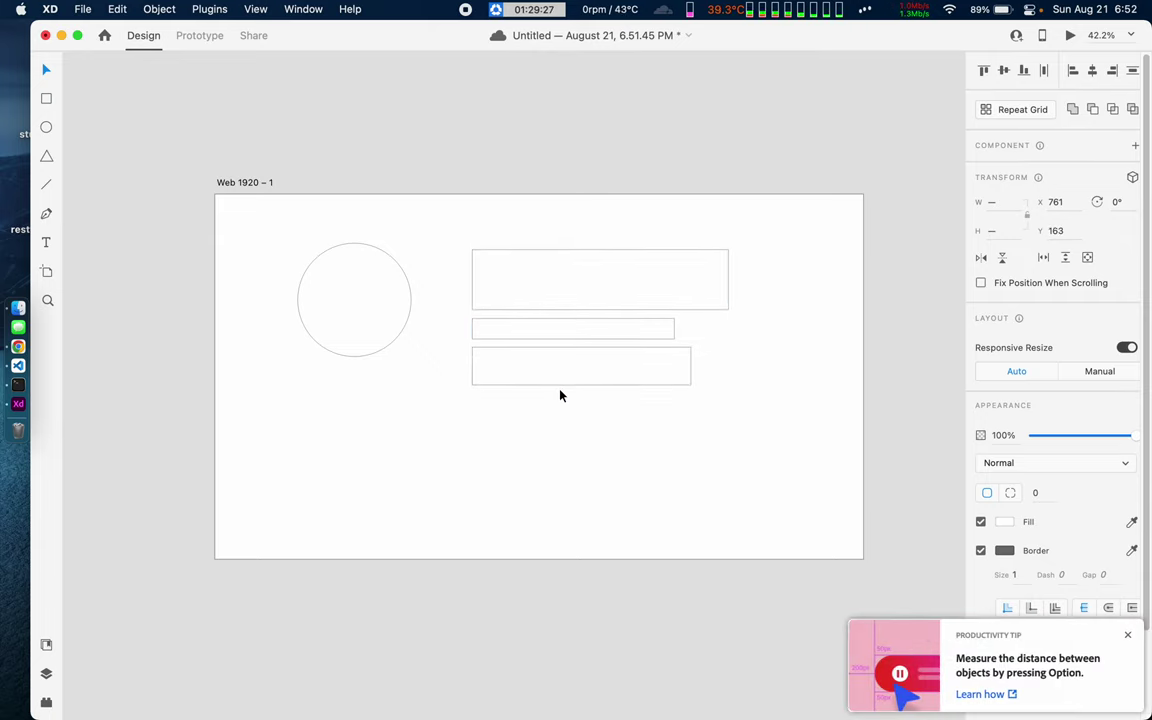
pyautogui.press('Up')
pyautogui.press('Up')
pyautogui.press('Up')
pyautogui.press('Up')
pyautogui.press('Up')
pyautogui.press('Up')
pyautogui.press('Up')
pyautogui.press('Up')
pyautogui.press('Up')
pyautogui.press('Up')
pyautogui.press('Up')
pyautogui.press('Up')
pyautogui.press('Up')
pyautogui.press('Up')
pyautogui.press('Up')
pyautogui.press('Up')
pyautogui.press('Up')
pyautogui.press('Up')
pyautogui.press('Up')
pyautogui.press('Up')
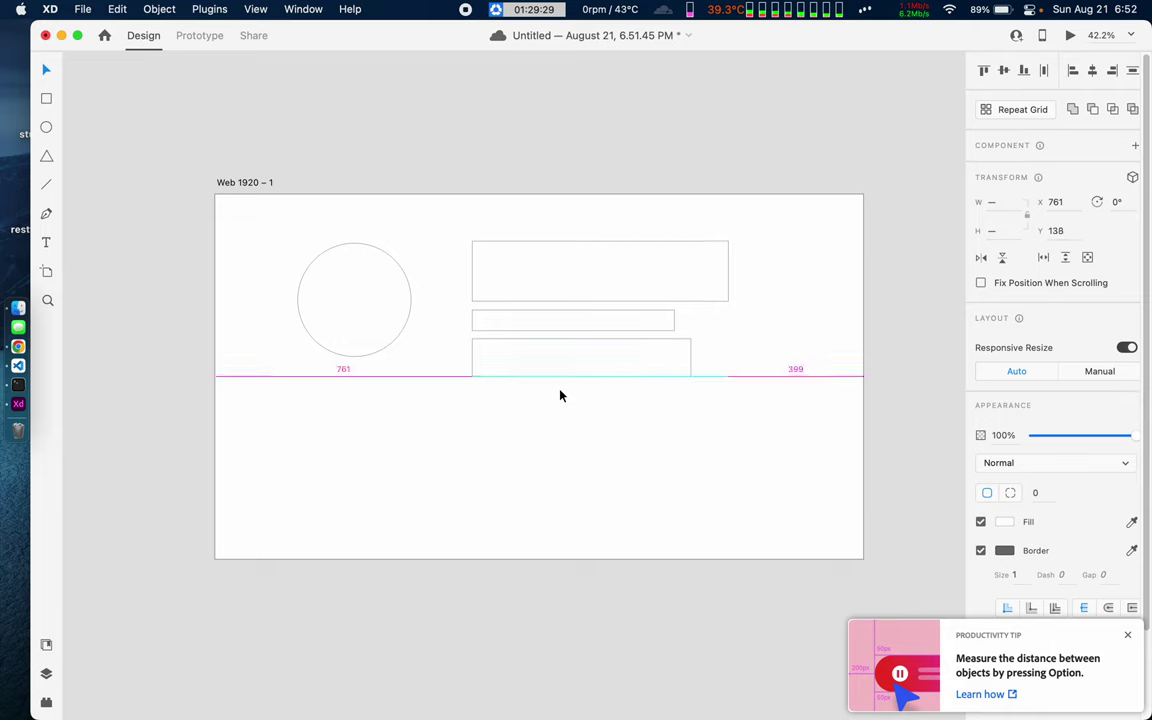
pyautogui.press('Up')
pyautogui.press('Up')
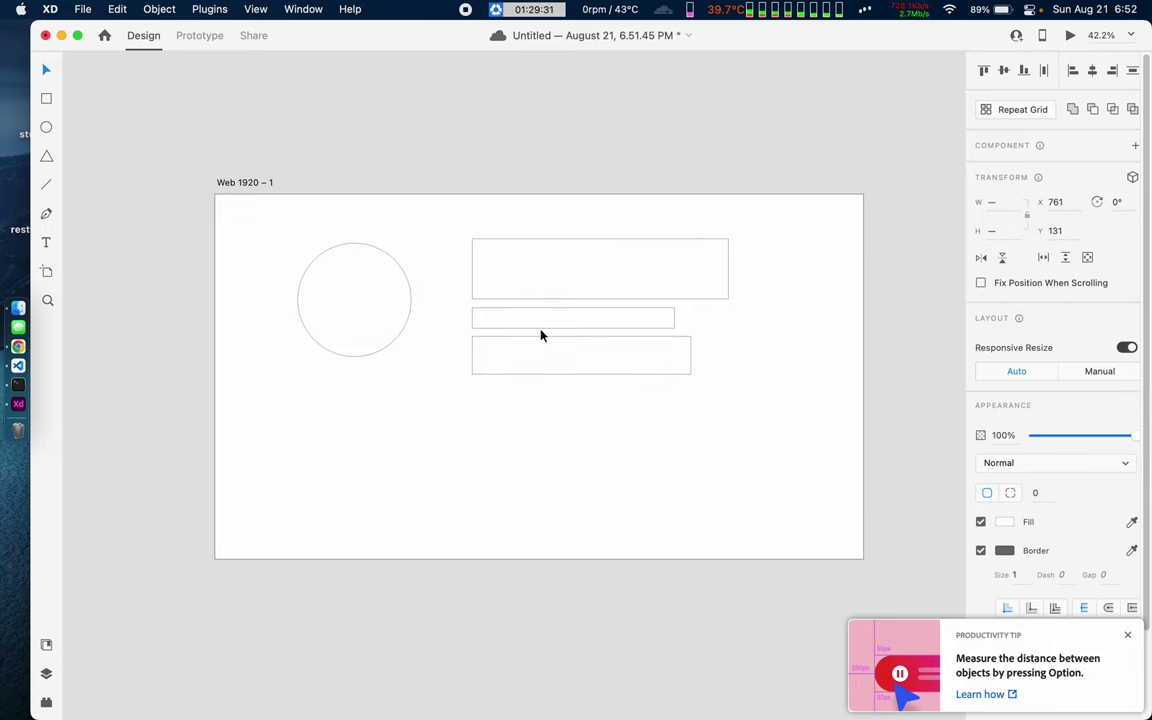
pyautogui.click(486, 136)
# Step: Draw a wide rectangle about 1855×563 px below the circle and stacked rectangles, then save the document
pyautogui.click(47, 99)
pyautogui.moveTo(226, 418); pyautogui.dragTo(850, 608)
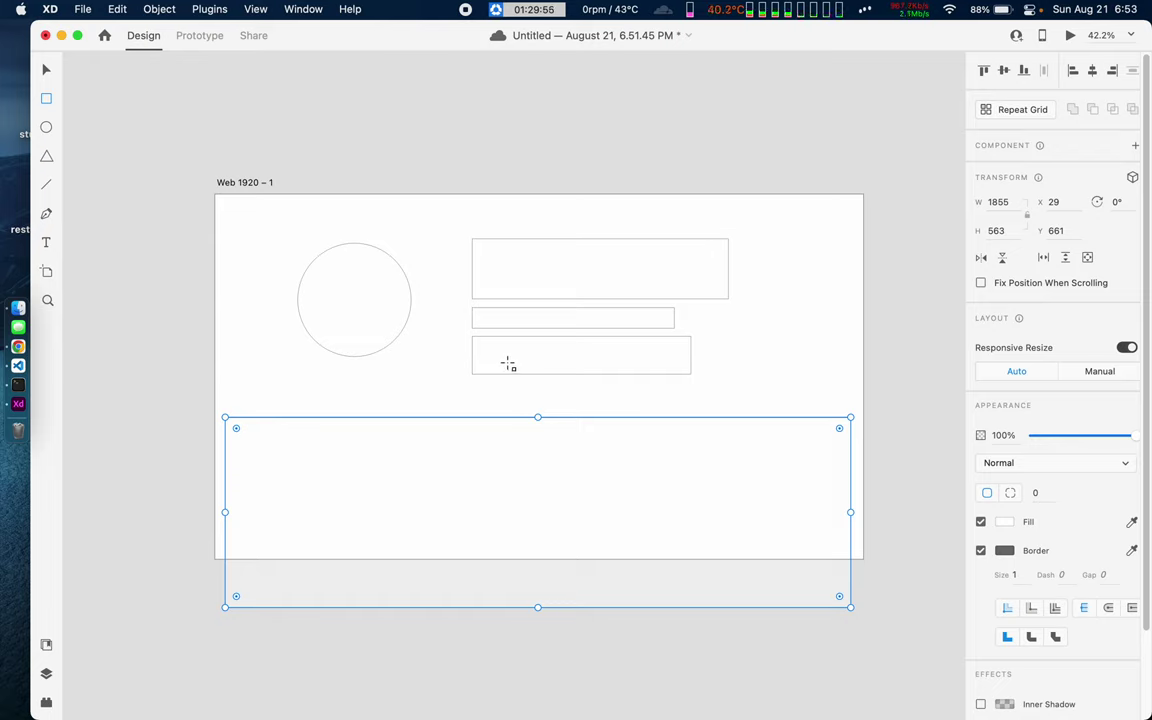
pyautogui.press('super+s')
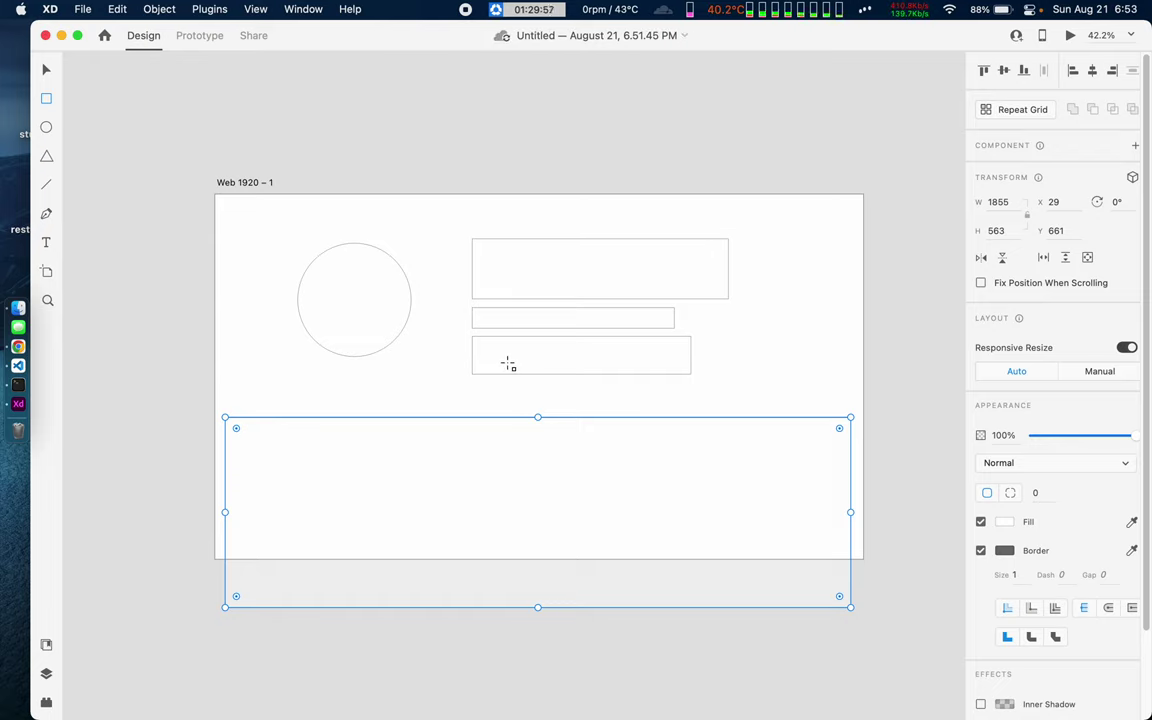
# Step: Set the border colour of all shapes on the artboard to black, #000000
pyautogui.scroll(2, 491, 283)
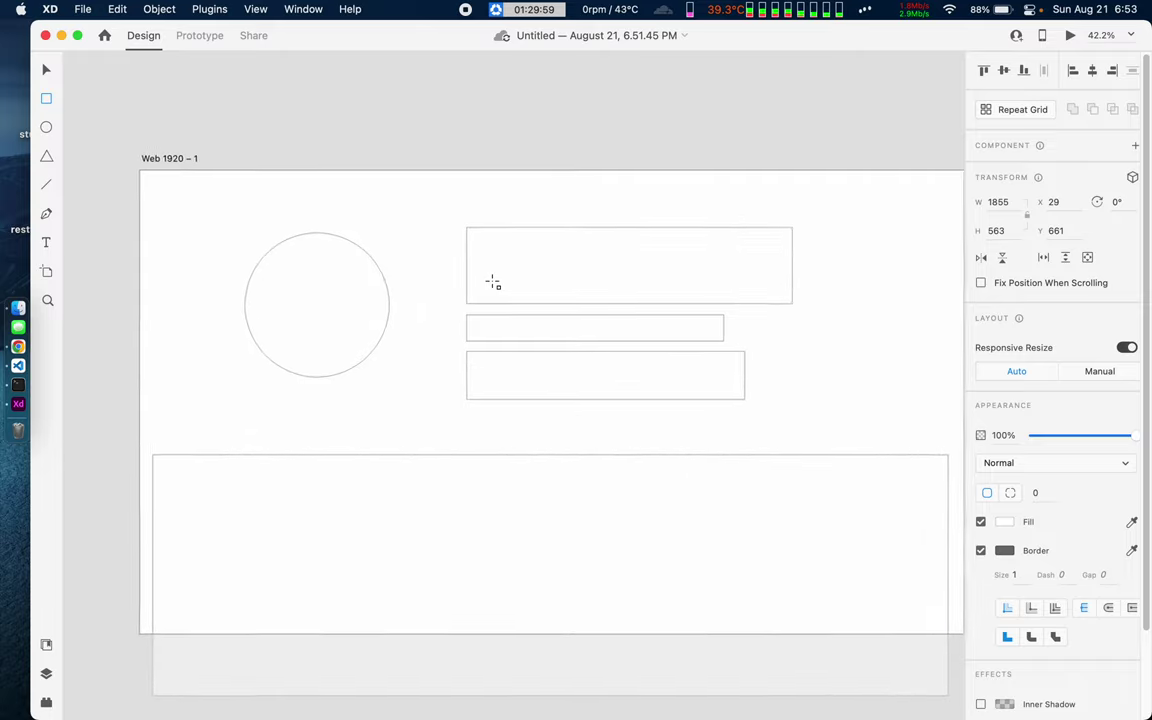
pyautogui.scroll(2, 491, 283)
pyautogui.scroll(-3, 493, 284)
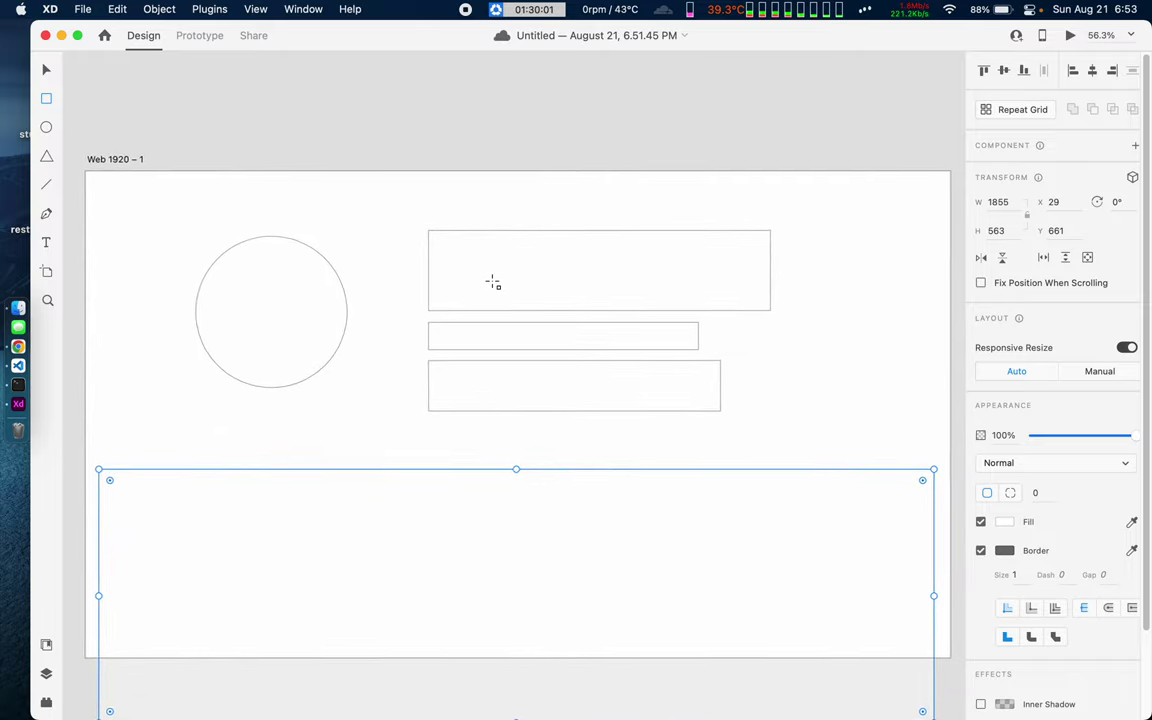
pyautogui.scroll(2, 493, 284)
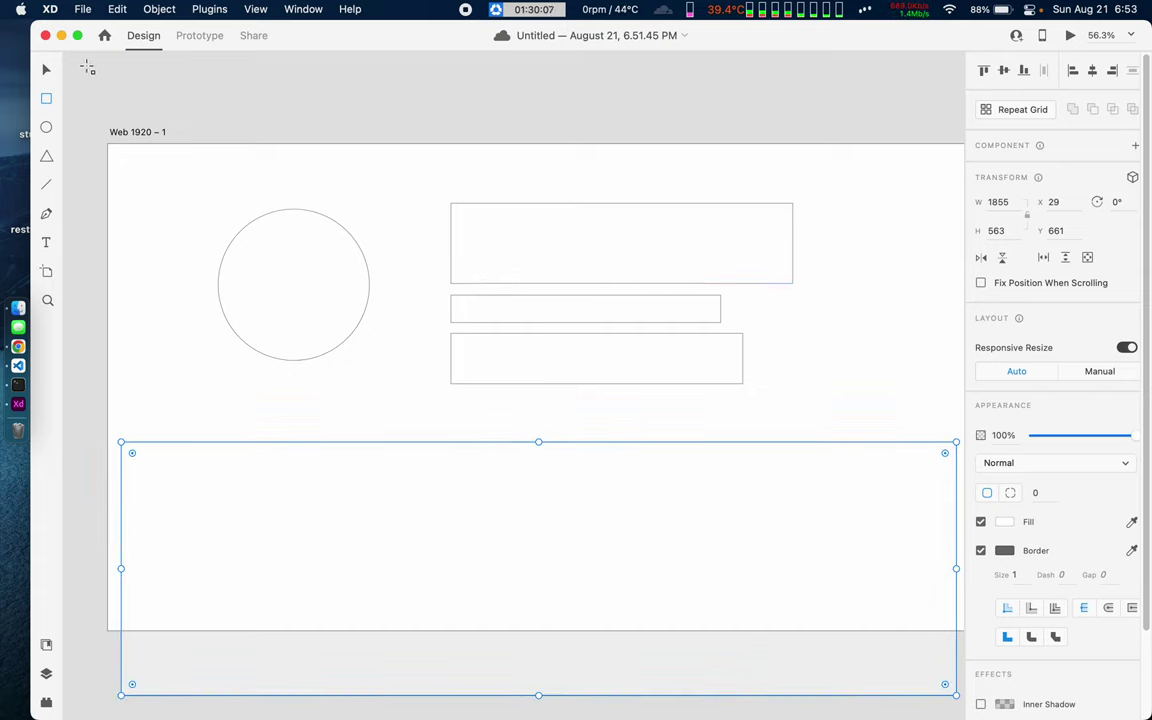
pyautogui.press('v')
pyautogui.moveTo(425, 177); pyautogui.dragTo(619, 592)
pyautogui.moveTo(619, 593); pyautogui.dragTo(619, 593)
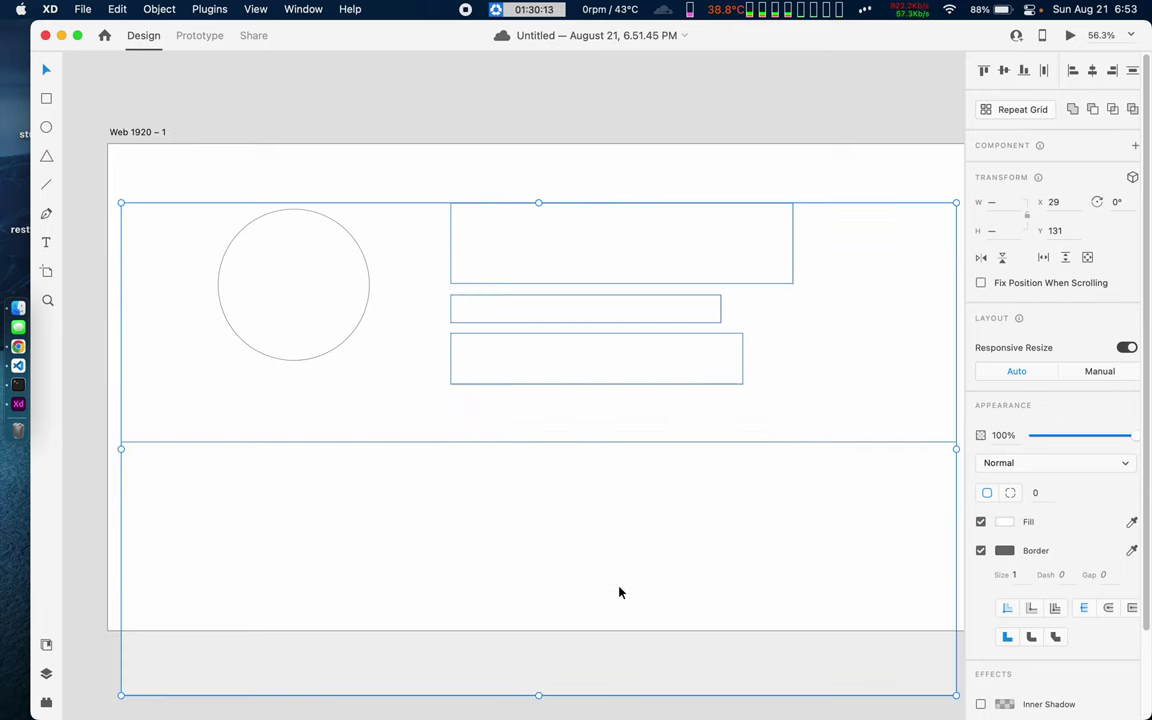
pyautogui.click(340, 168)
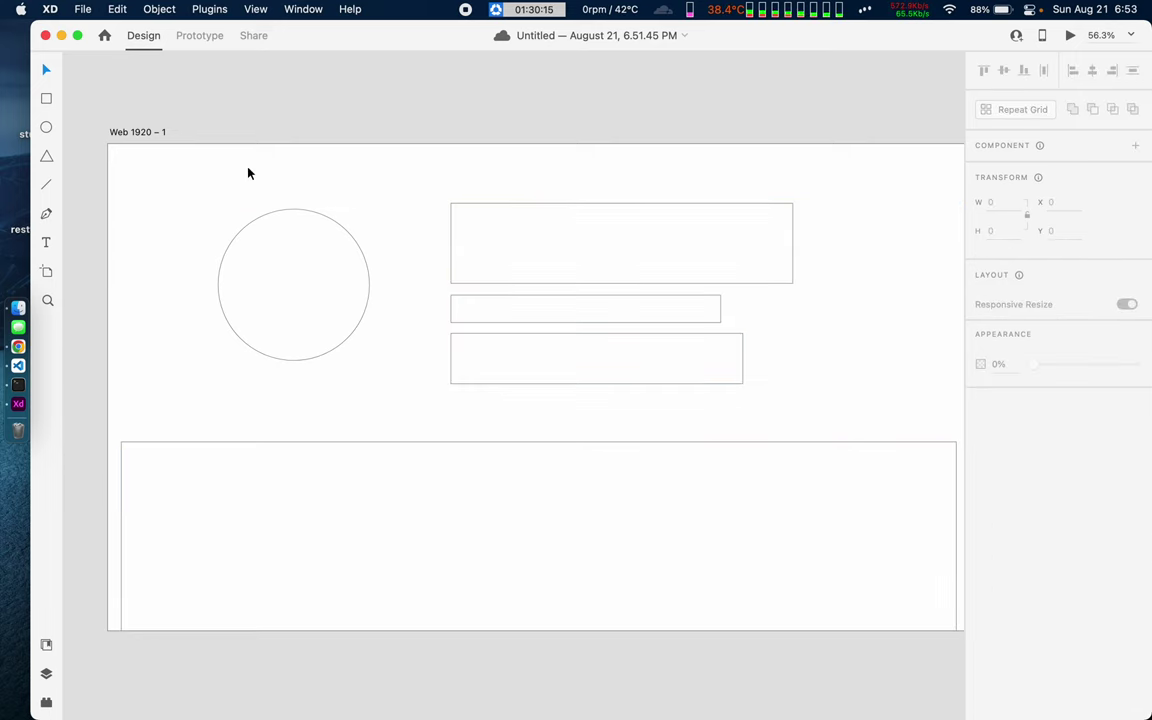
pyautogui.press('super+a')
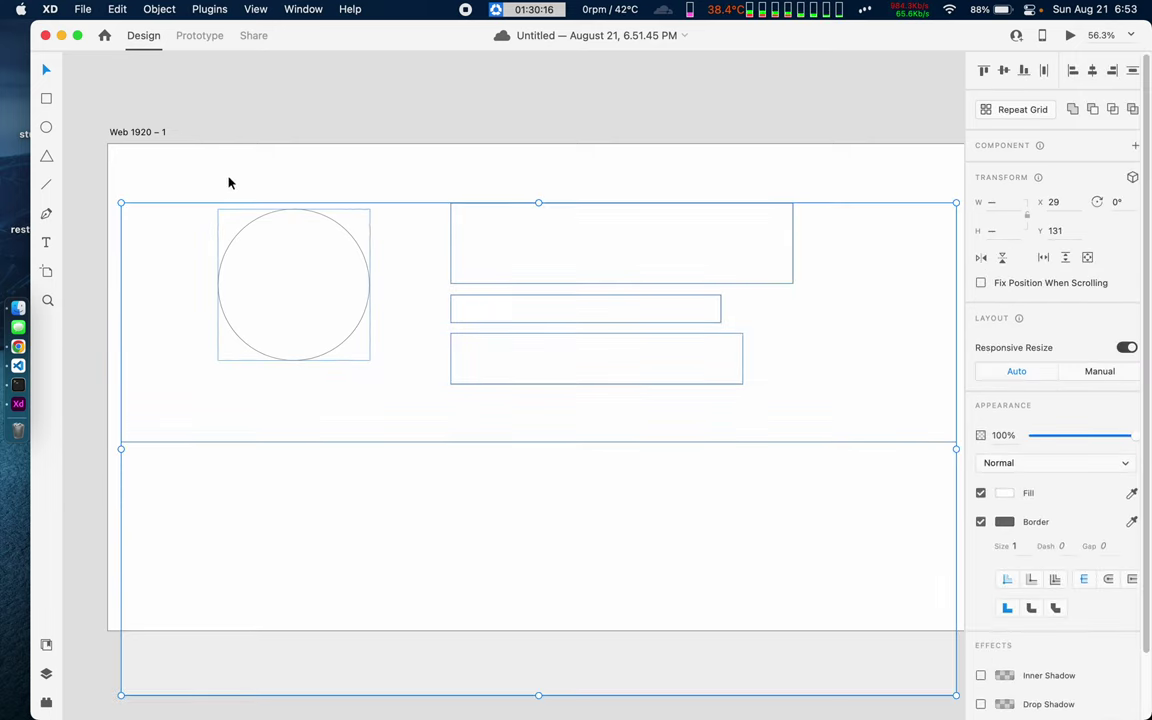
pyautogui.click(1005, 522)
pyautogui.moveTo(908, 507); pyautogui.dragTo(792, 609)
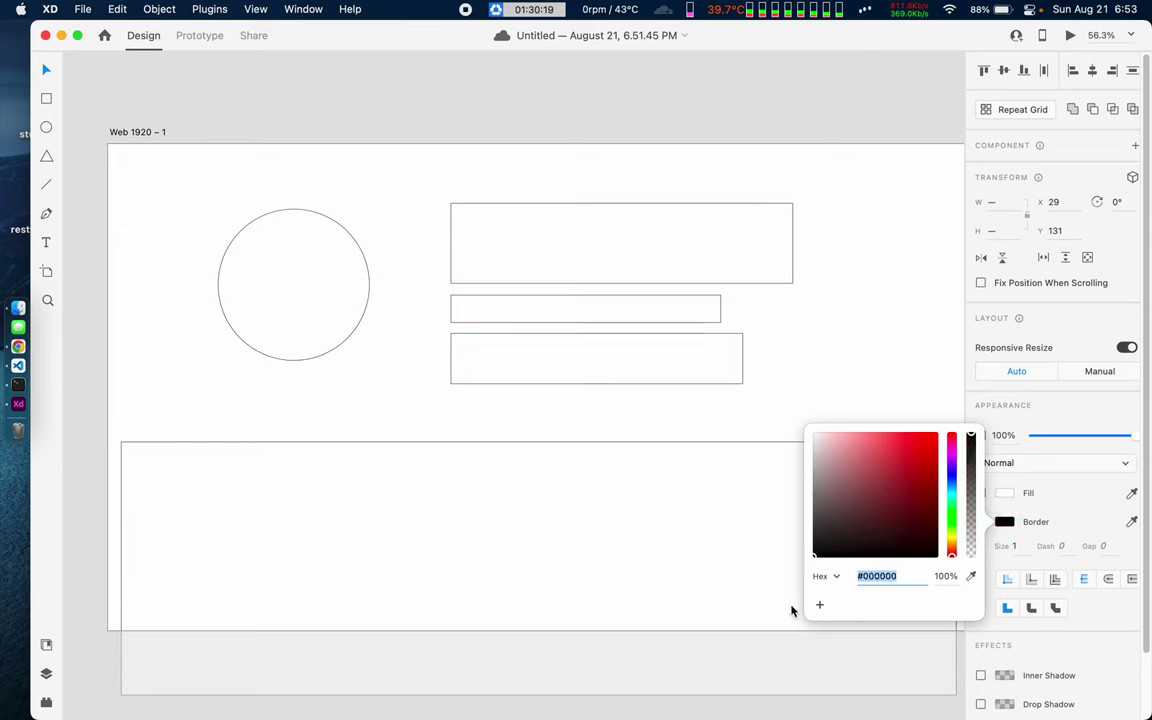
pyautogui.click(892, 106)
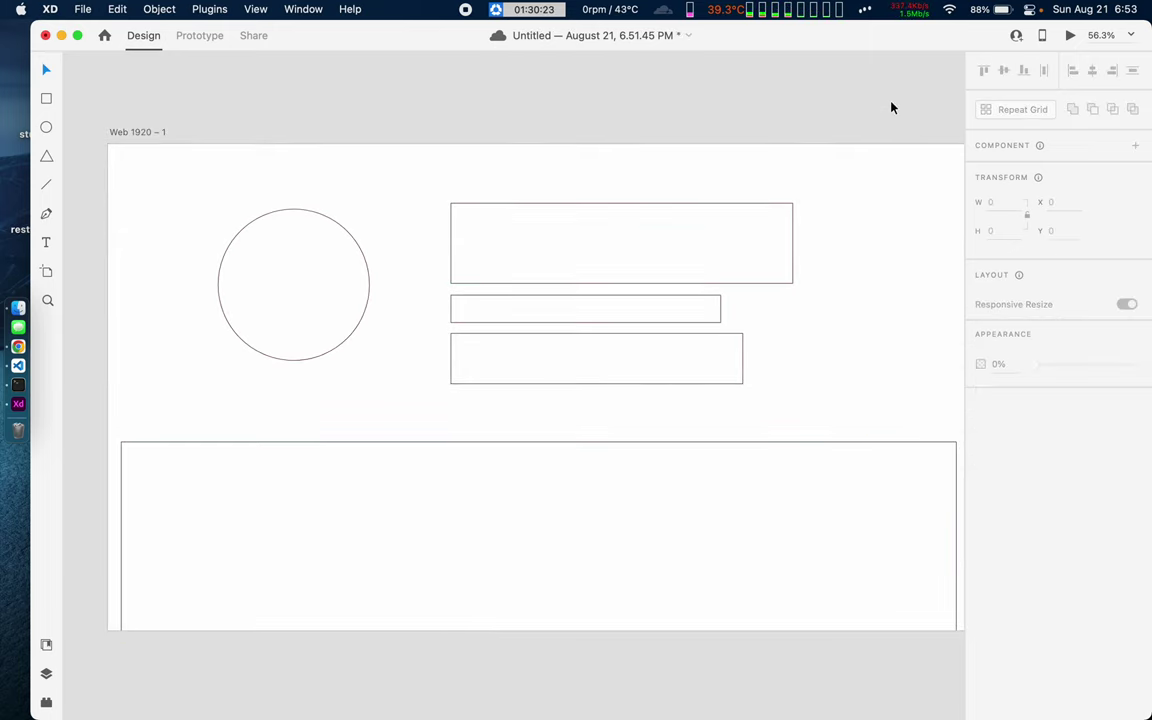
# Step: Set the border size of all shapes on the artboard to 4
pyautogui.press('super+a')
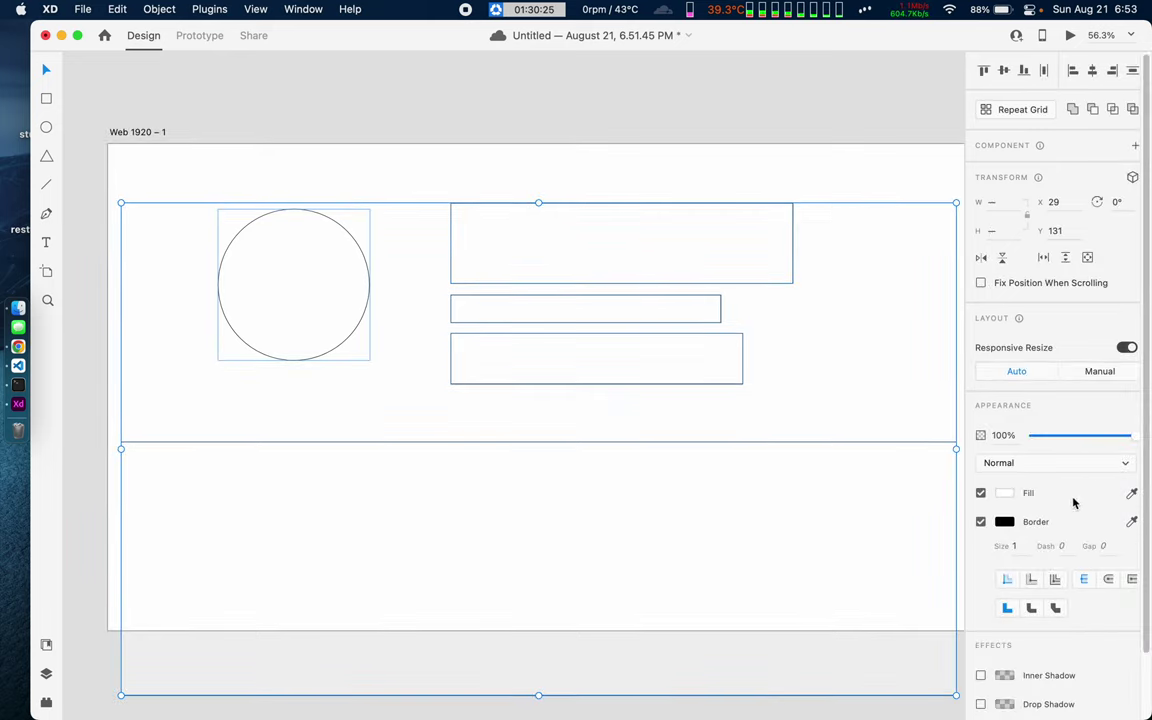
pyautogui.click(1014, 545)
pyautogui.write('4')
pyautogui.press('Return')
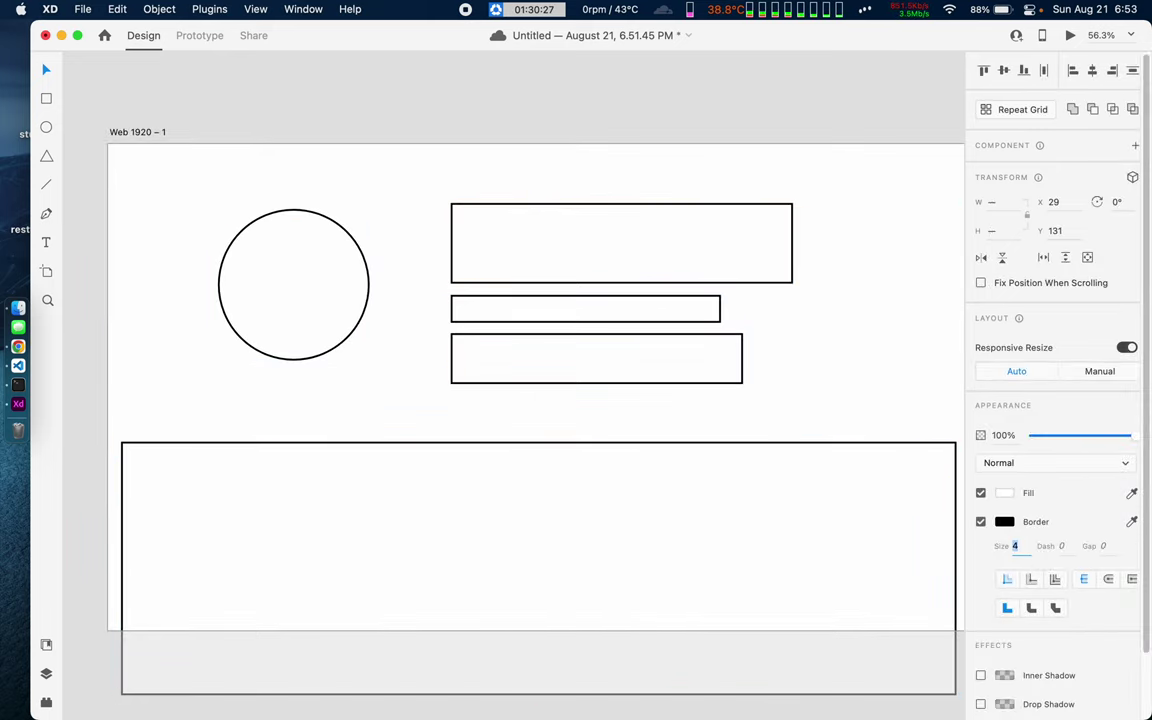
pyautogui.click(913, 96)
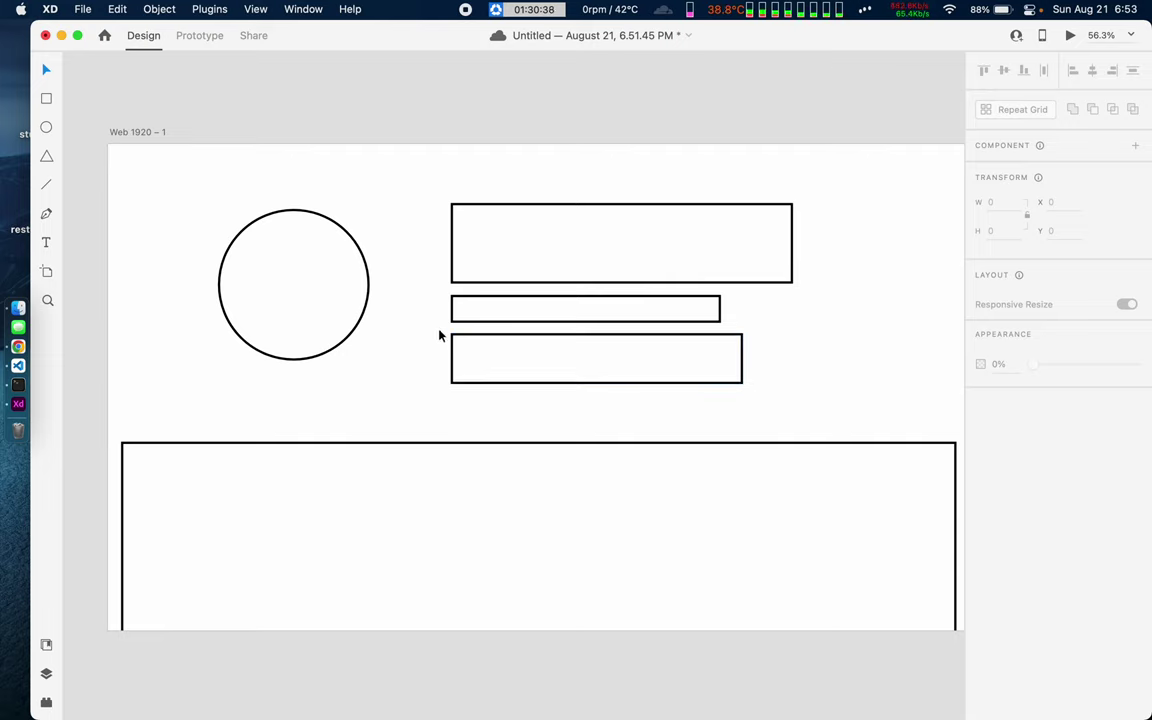
pyautogui.scroll(-3, 410, 85)
pyautogui.scroll(3, 396, 146)
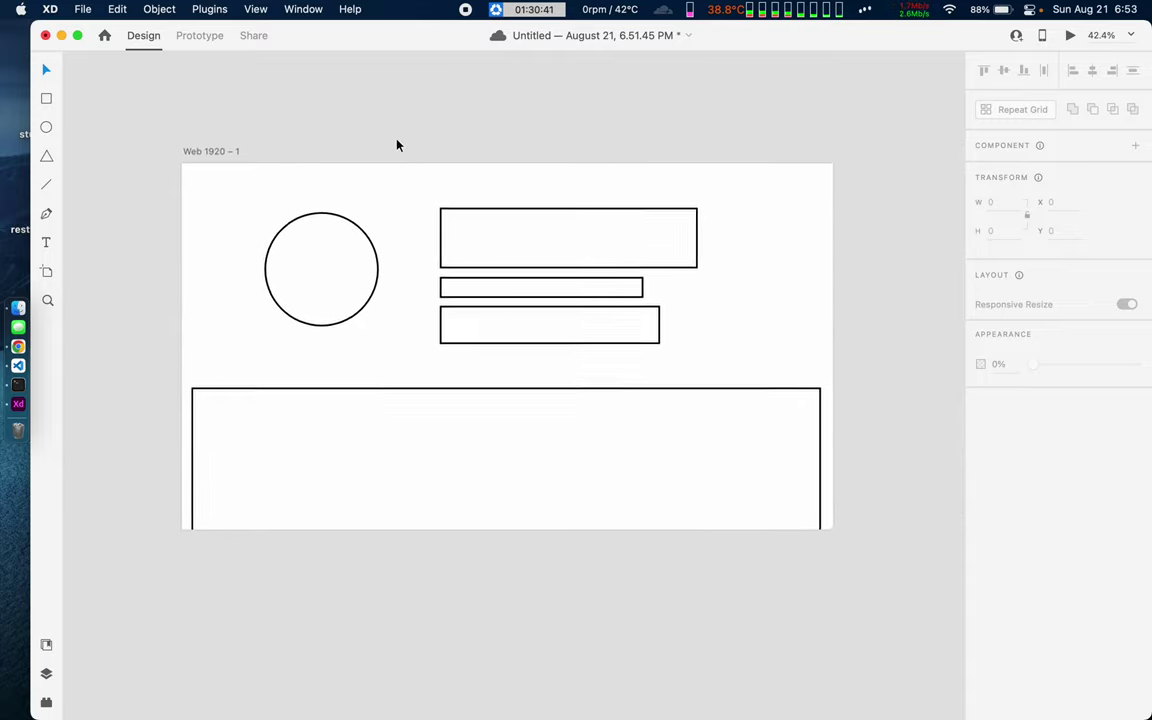
pyautogui.scroll(-2, 397, 146)
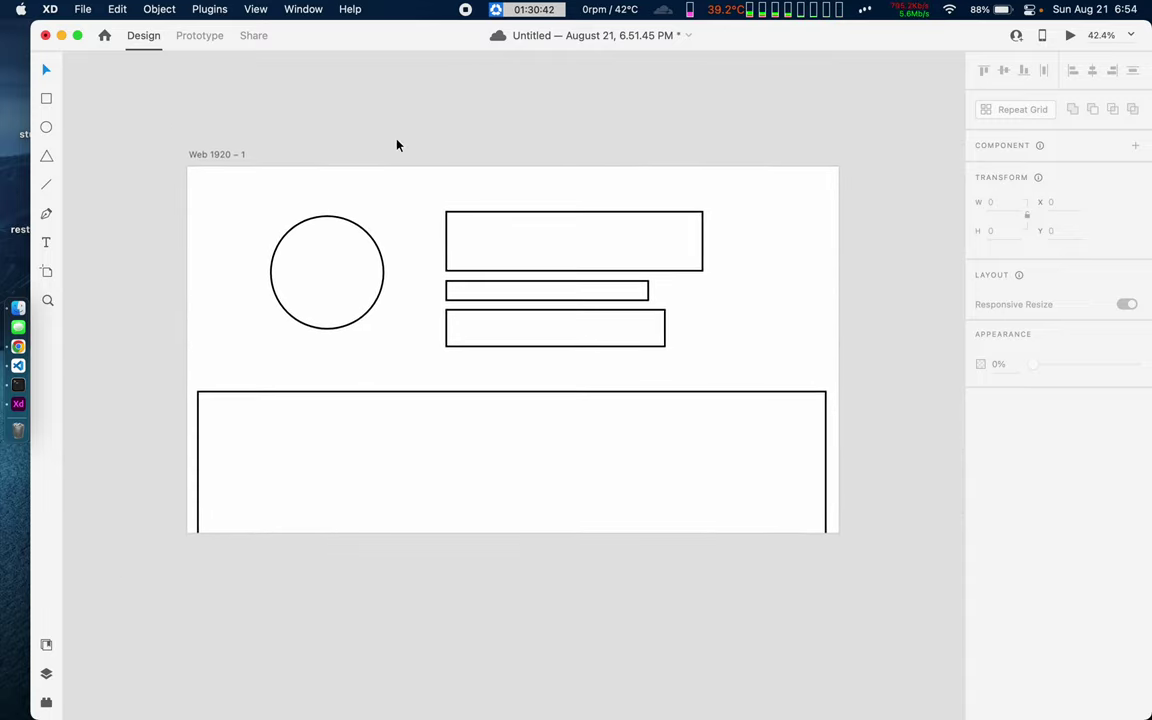